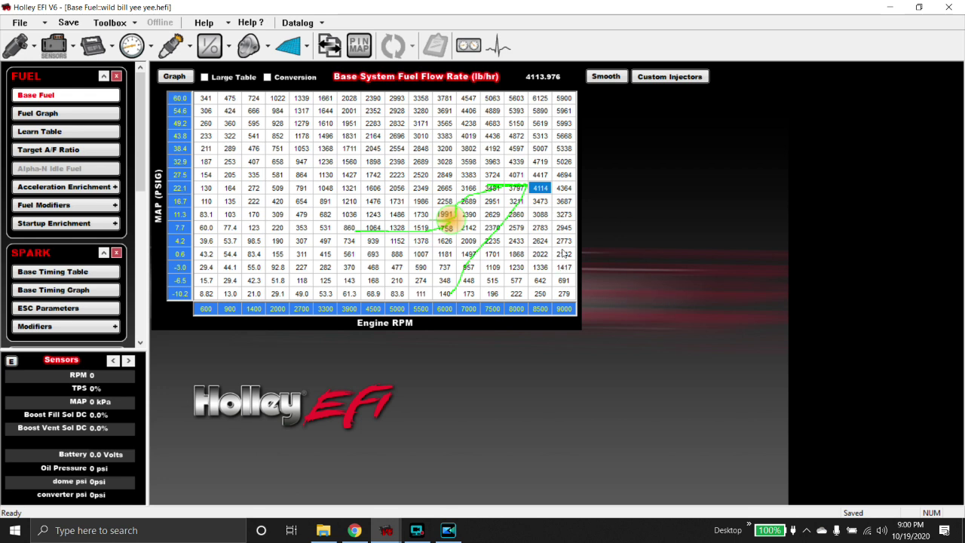
Examine the Base Fuel cells at 22.1 psig from 5000 down to 3900 RPM and at 16.7 psig, 8000 RPM
left_click(398, 193)
left_click(373, 193)
left_click(353, 193)
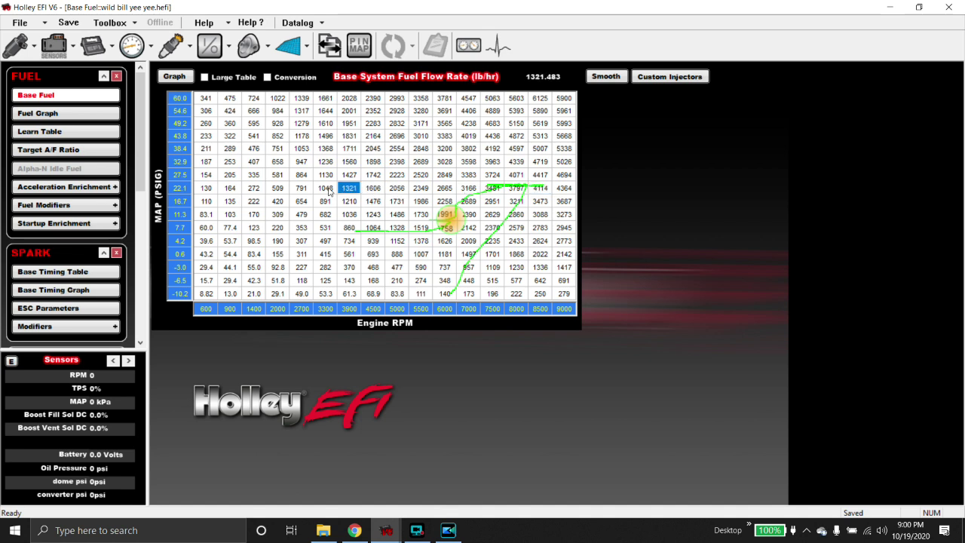
left_click(515, 203)
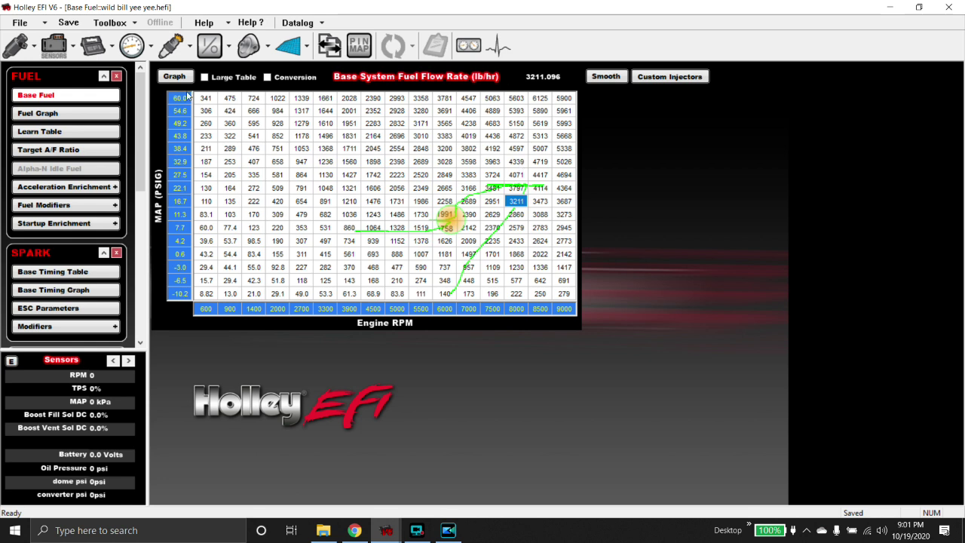
View the system engine parameters, then return to Base Fuel and examine the cells around 27.5 psig, 8500 RPM and 16.7 psig, 6000 RPM
left_click(92, 47)
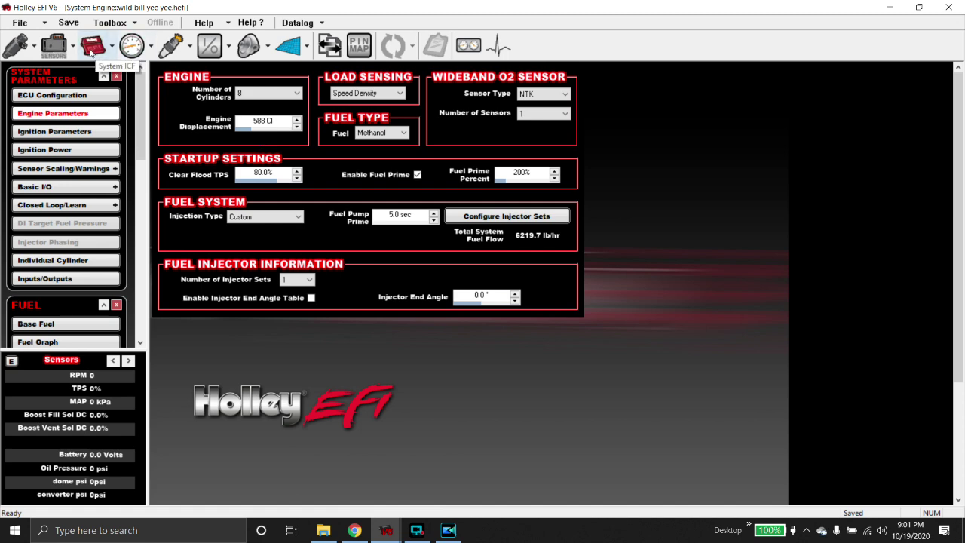
left_click(15, 46)
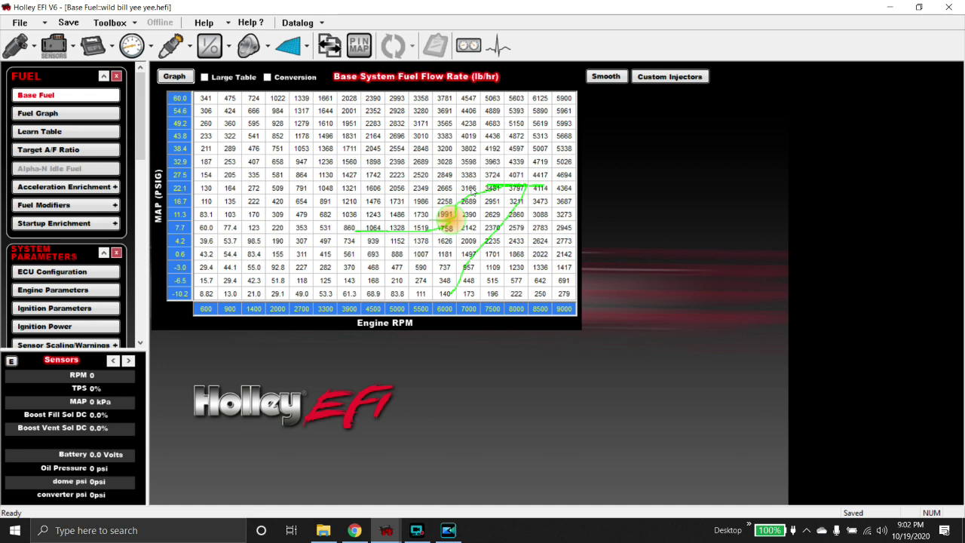
left_click(522, 178)
left_click(536, 175)
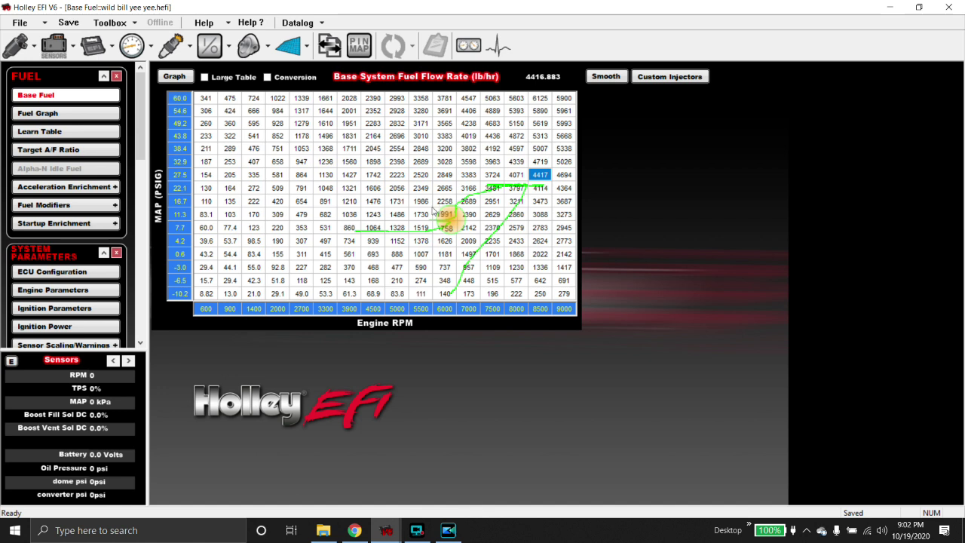
left_click(444, 202)
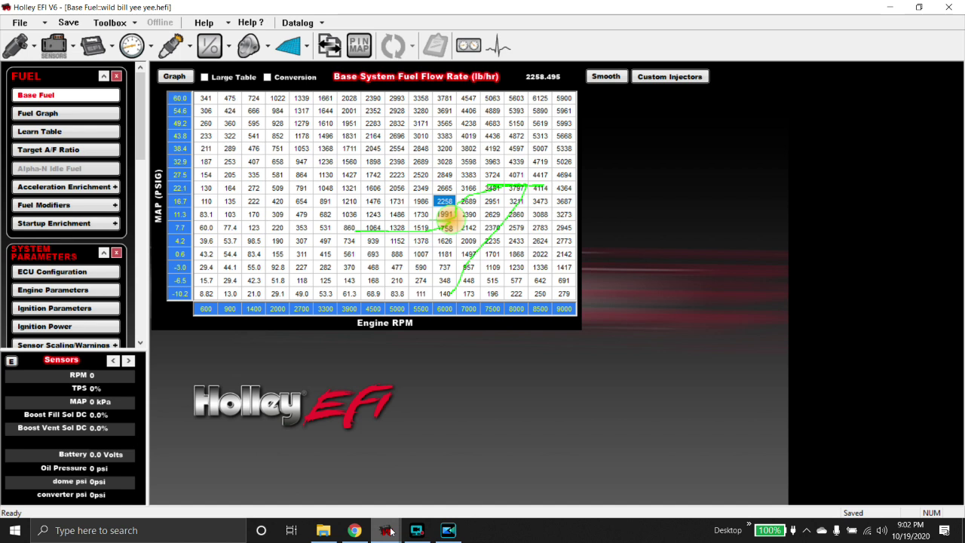
Highlight the Base Fuel ranges from 3900 to 6000 RPM at 7.7 psig and 3900 to 7000 RPM at 11.3 psig
mouse_move(386, 530)
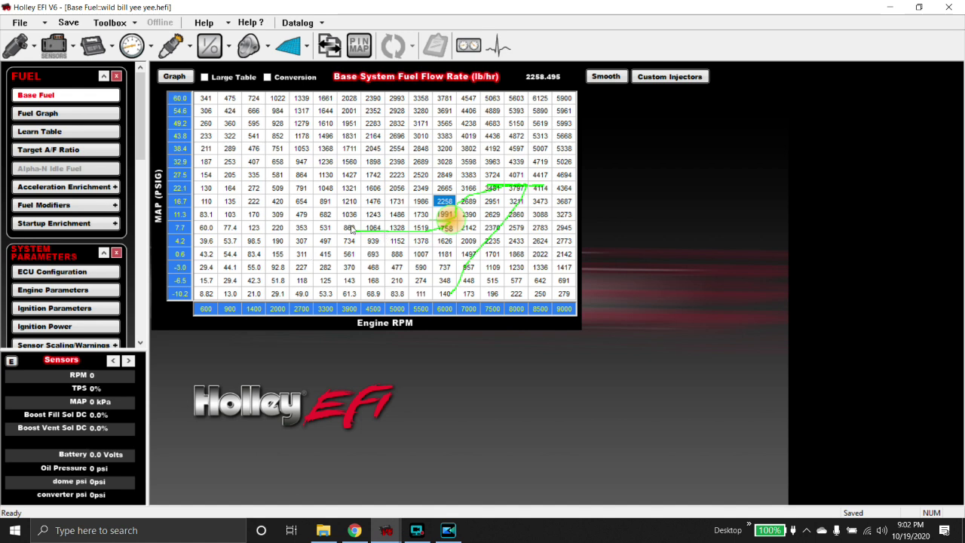
left_click_drag(351, 228, 444, 228)
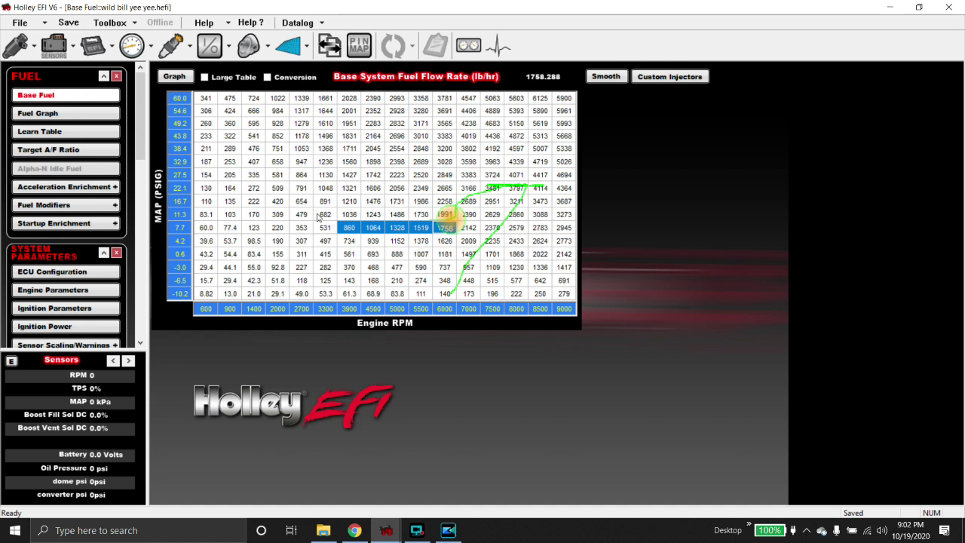
left_click_drag(349, 216, 458, 219)
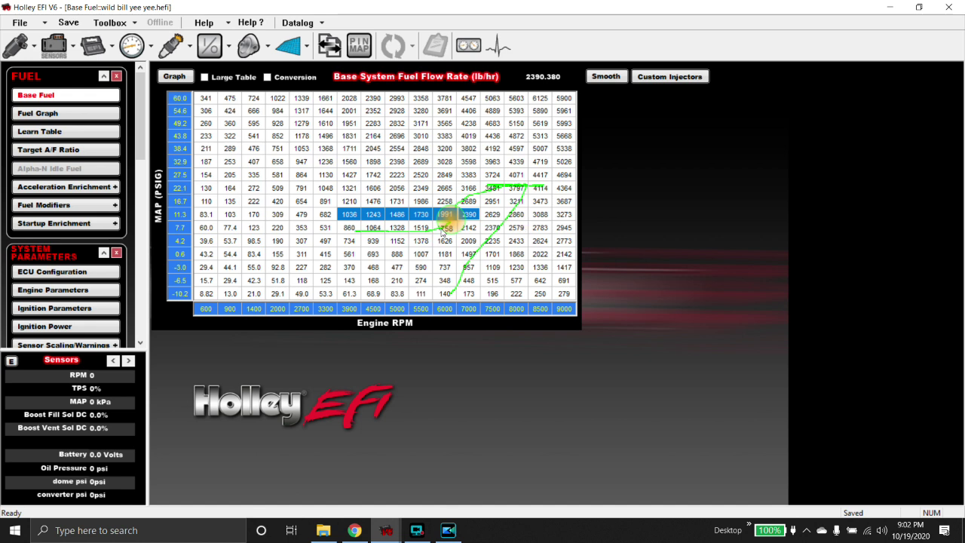
left_click_drag(351, 227, 449, 228)
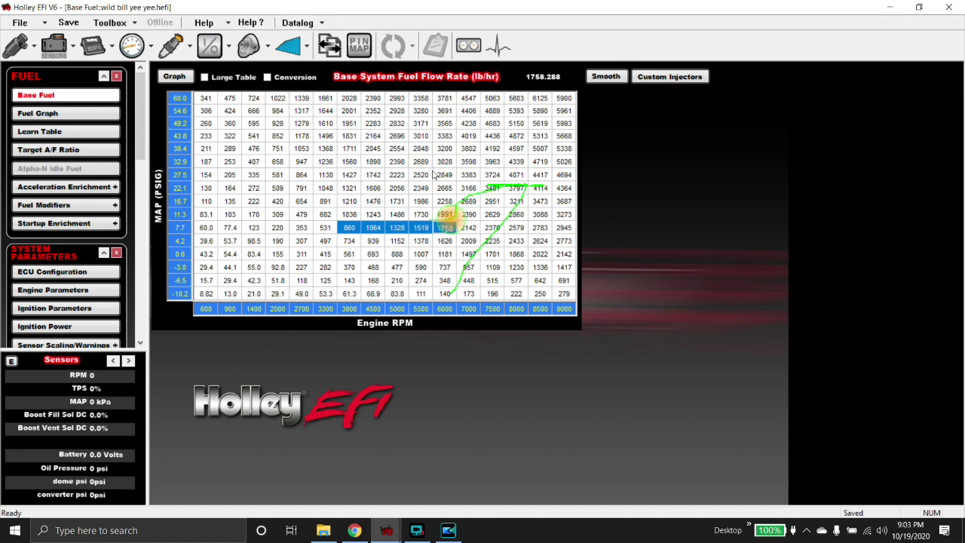
Examine Base Fuel cells at 38.4 psig and at 27.5 psig, 8000 RPM, and highlight the 7000 to 9000 RPM range at 22.1 psig
left_click(395, 150)
left_click(321, 149)
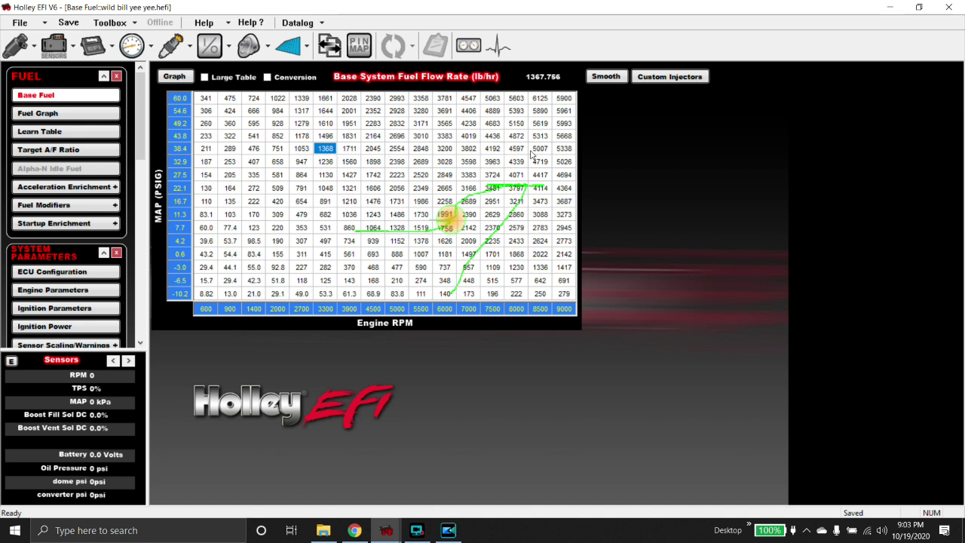
left_click(519, 174)
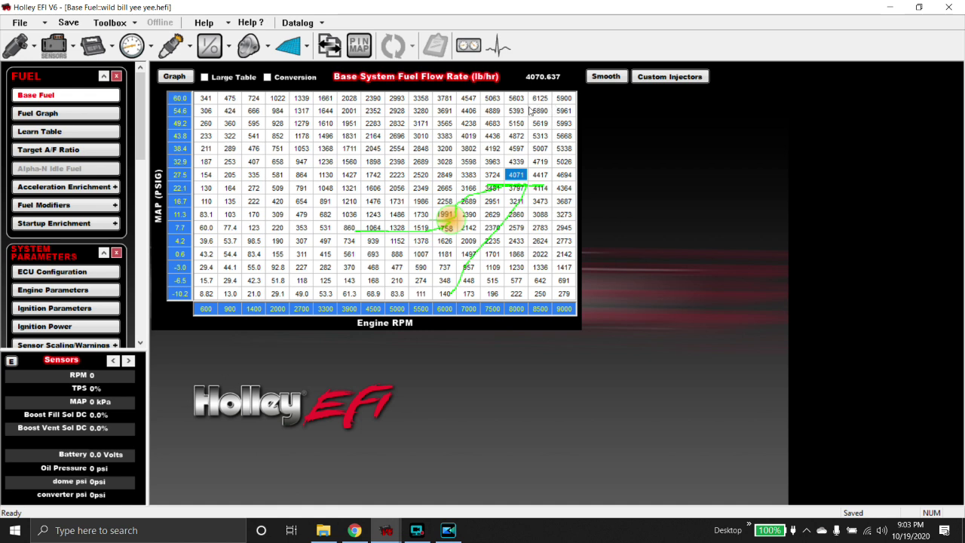
left_click_drag(469, 190, 560, 190)
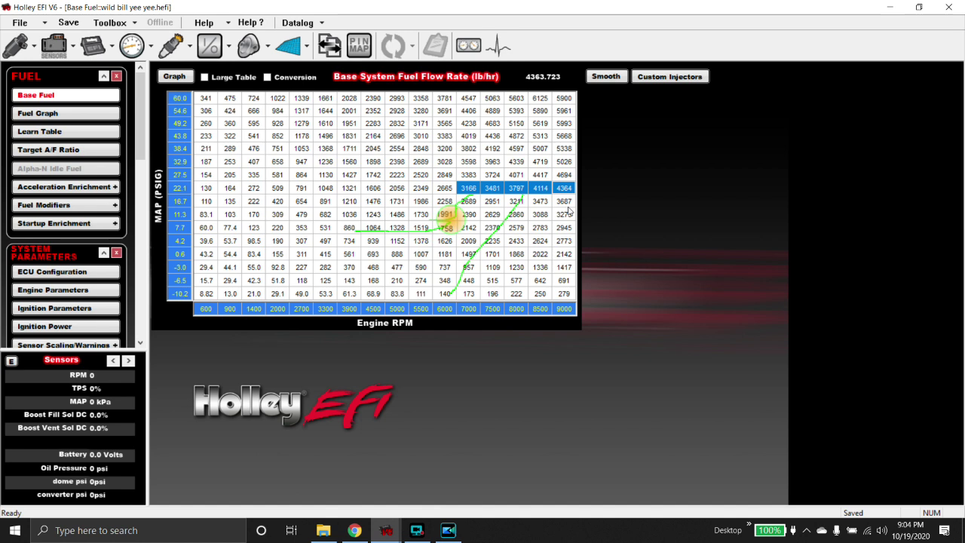
Trace the Base Fuel cells at 16.7 psig from 8500 down to 6000 RPM, then at 11.3 psig for 6000 and 7000 RPM
left_click(540, 200)
left_click(515, 200)
left_click(492, 200)
left_click(469, 201)
left_click(447, 202)
left_click(448, 215)
left_click(469, 214)
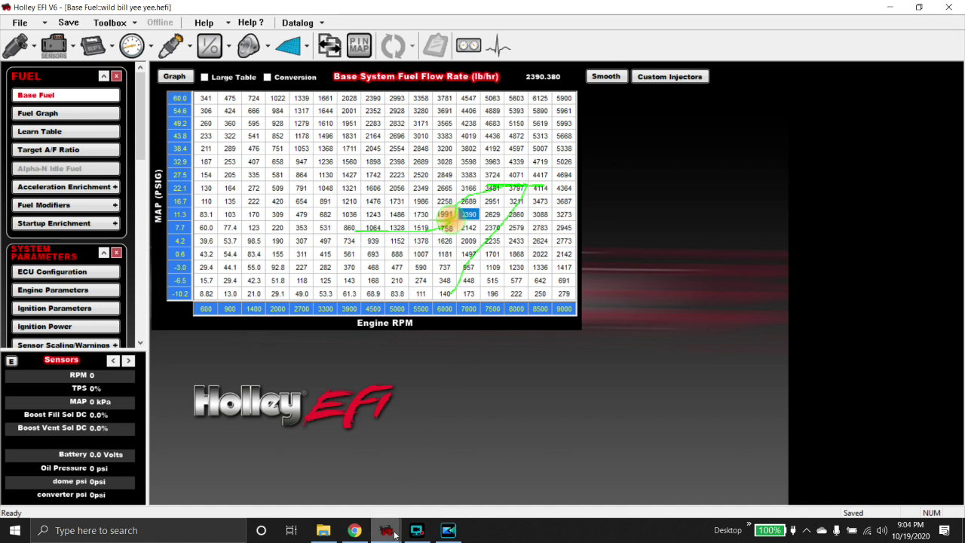
Switch to the Holley EFI Datalogger and hide the Base Fuel, Fuel Flow, Ignition Timing and AFR Left traces, leaving only RPM
mouse_move(385, 530)
left_click(469, 468)
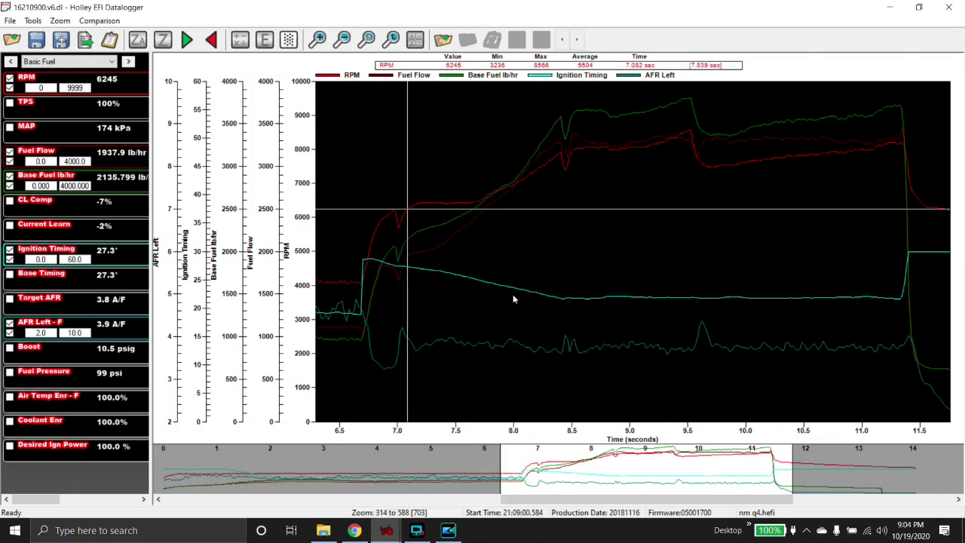
left_click(10, 176)
left_click(9, 152)
left_click(9, 251)
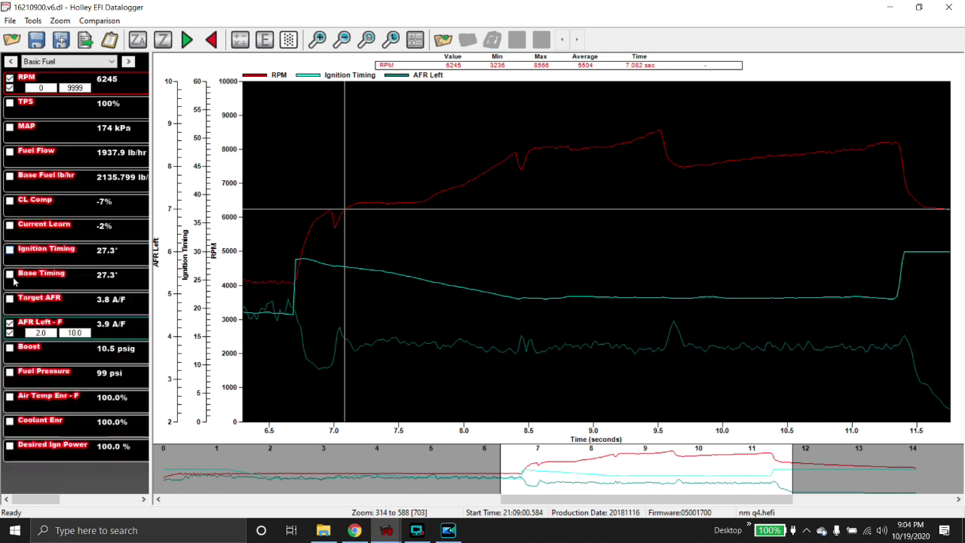
left_click(9, 324)
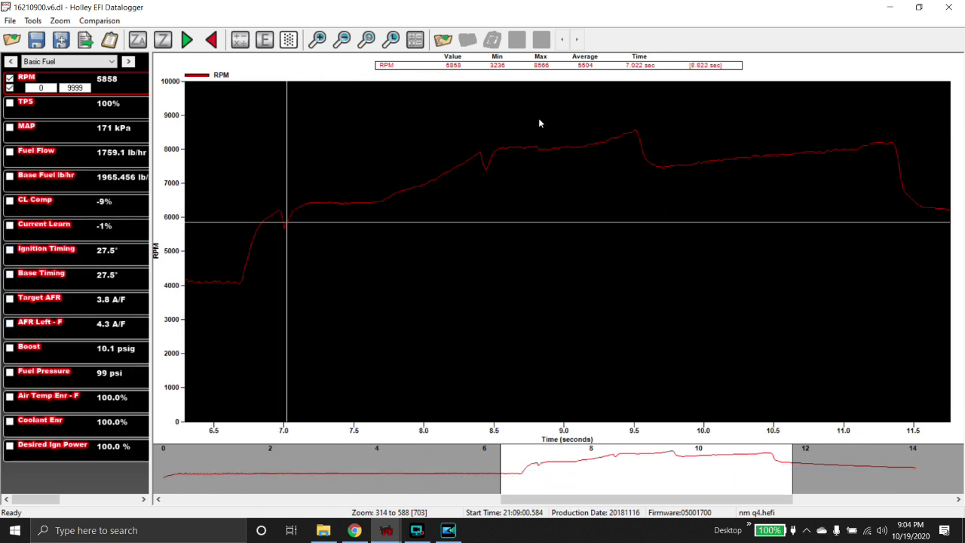
Read the RPM trace at the drops near 8.44 and 7.0 seconds and at the flat section starting near 7.16 seconds
left_click(489, 131)
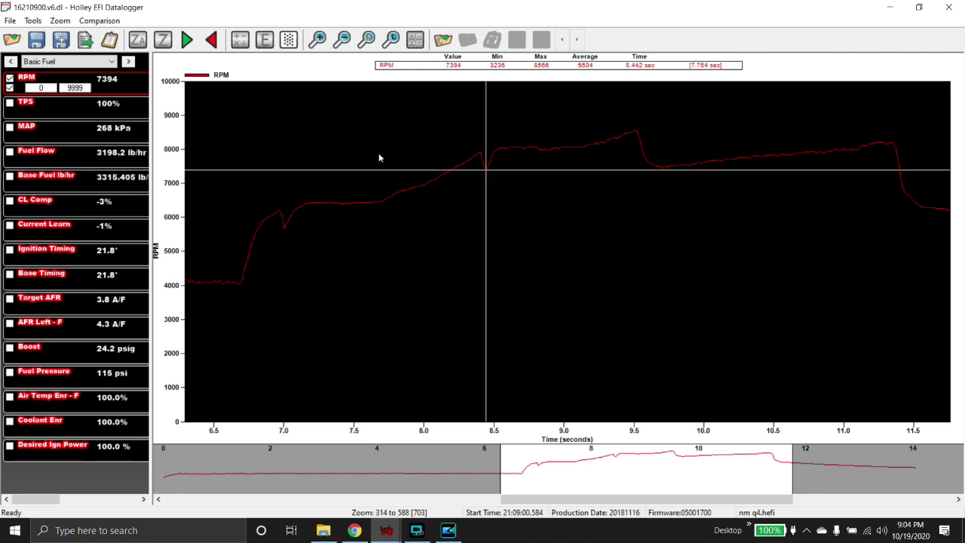
left_click(285, 174)
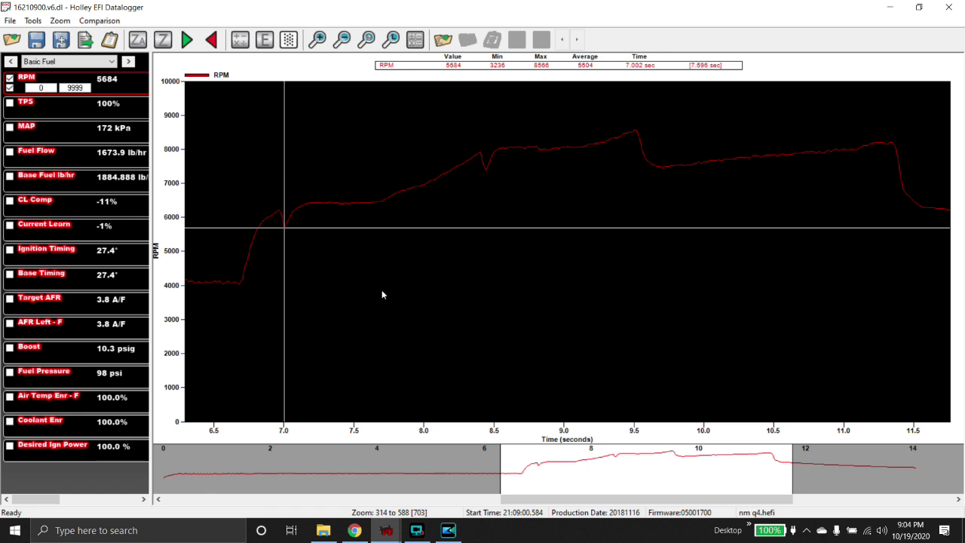
left_click(276, 225)
left_click(278, 221)
left_click(296, 216)
left_click(306, 215)
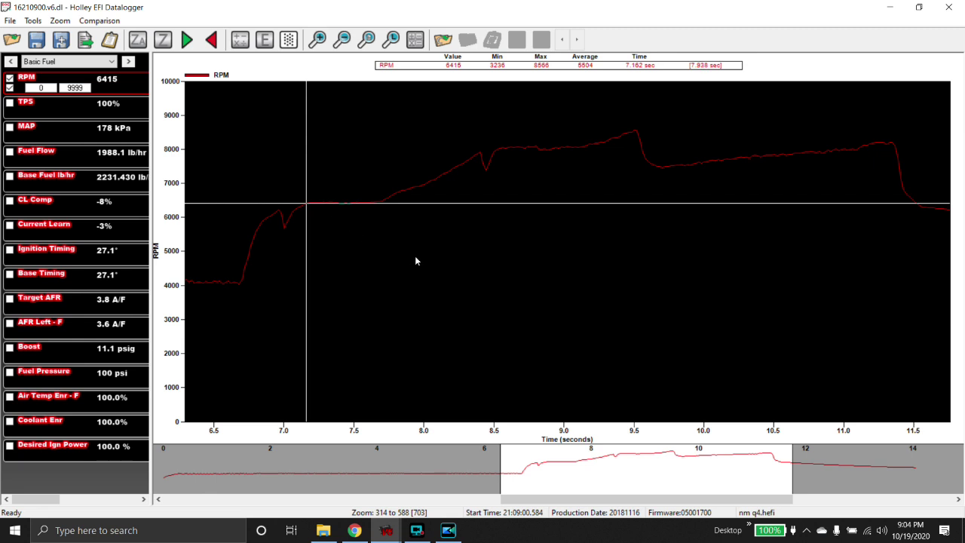
Mark the data points on the graph while examining the RPM trace between about 7.7 seconds and the end of the run, and unmark them
right_click(386, 142)
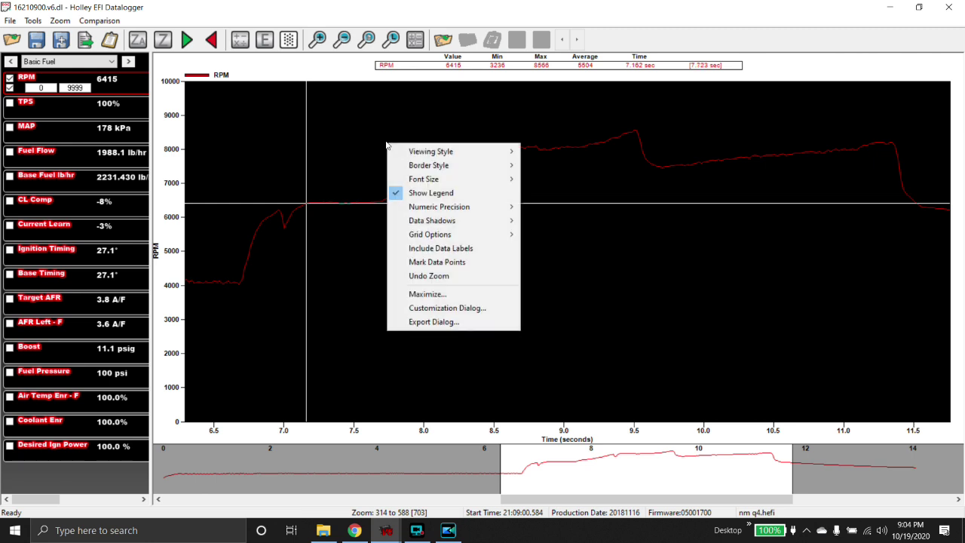
left_click(430, 263)
left_click(603, 265)
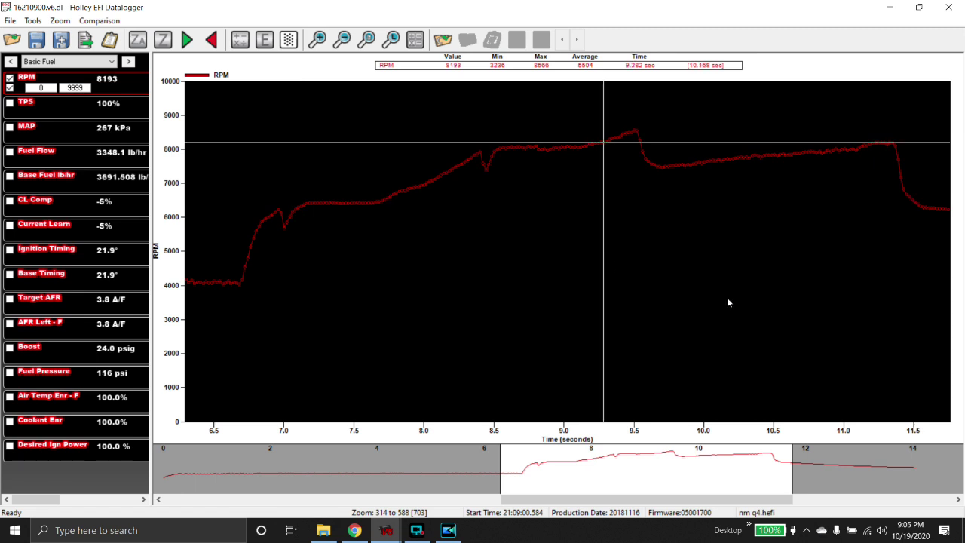
left_click_drag(796, 243, 863, 211)
left_click_drag(774, 214, 637, 181)
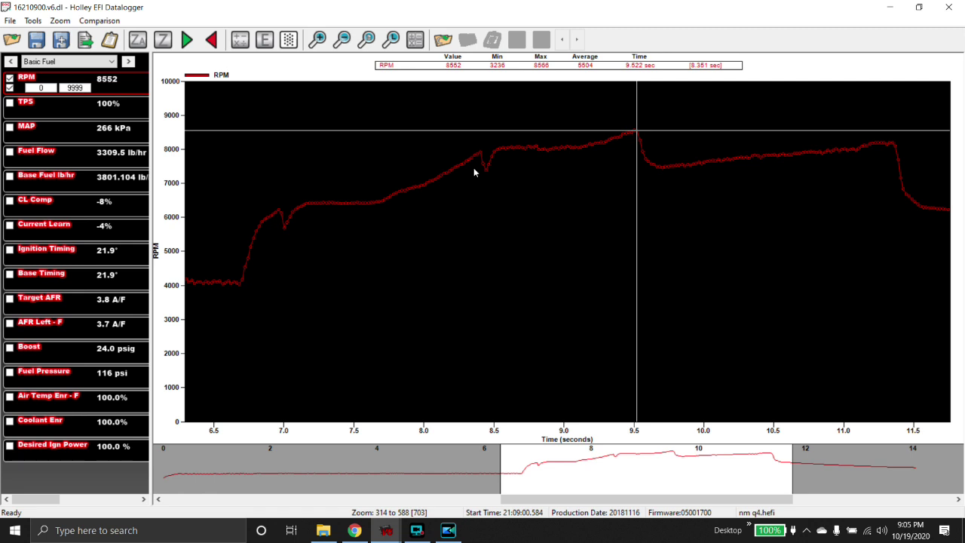
left_click_drag(473, 168, 382, 243)
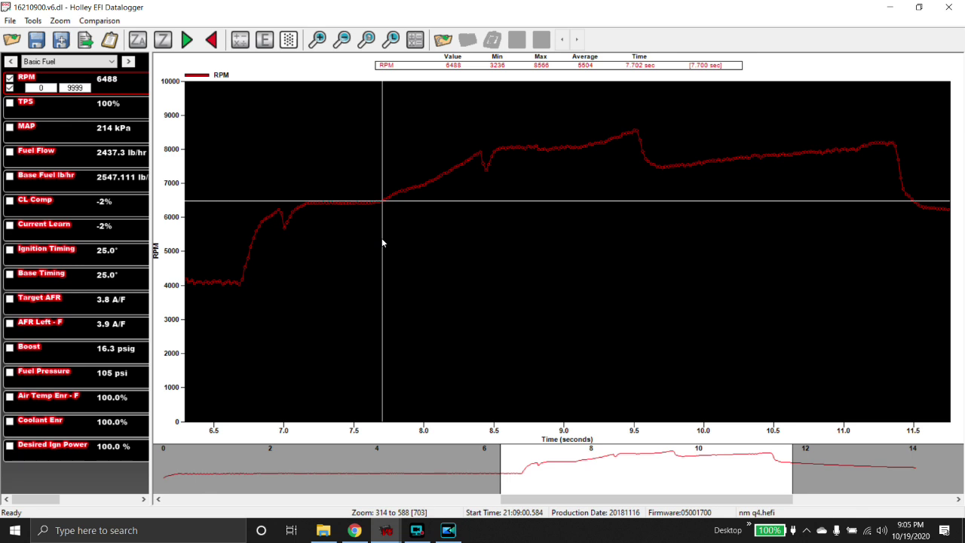
right_click(421, 229)
left_click(487, 349)
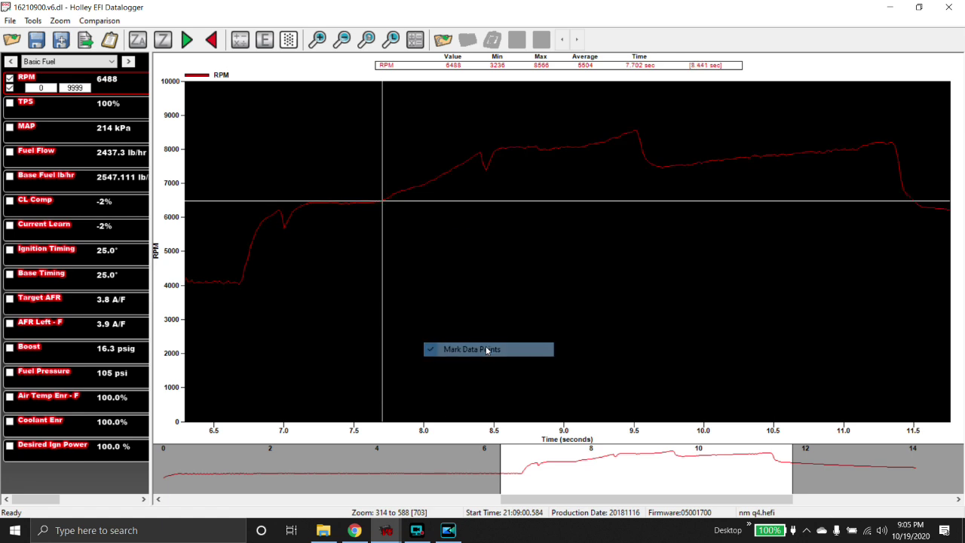
Add the Boost trace to the graph and compare it with RPM at about 7.04, 8.42 and 6.62 seconds
left_click(289, 252)
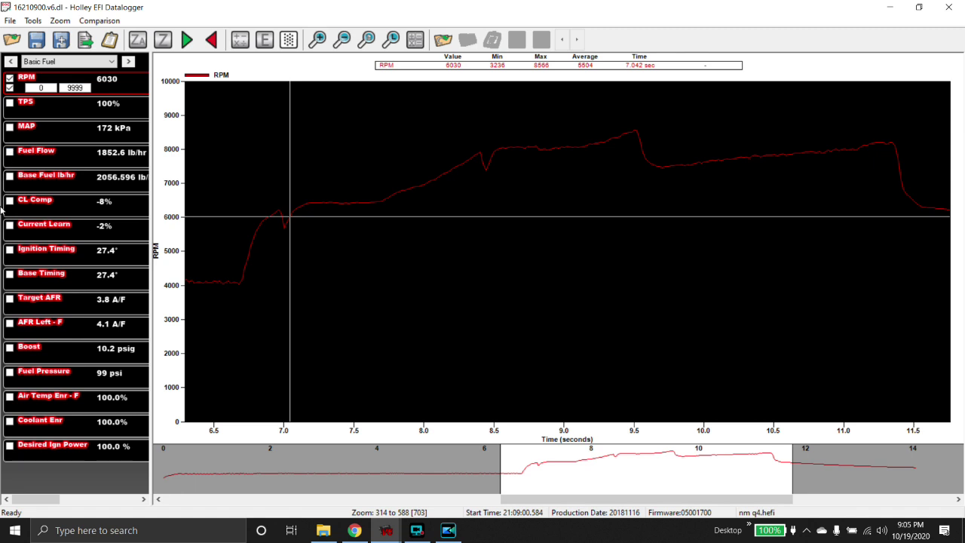
left_click(10, 348)
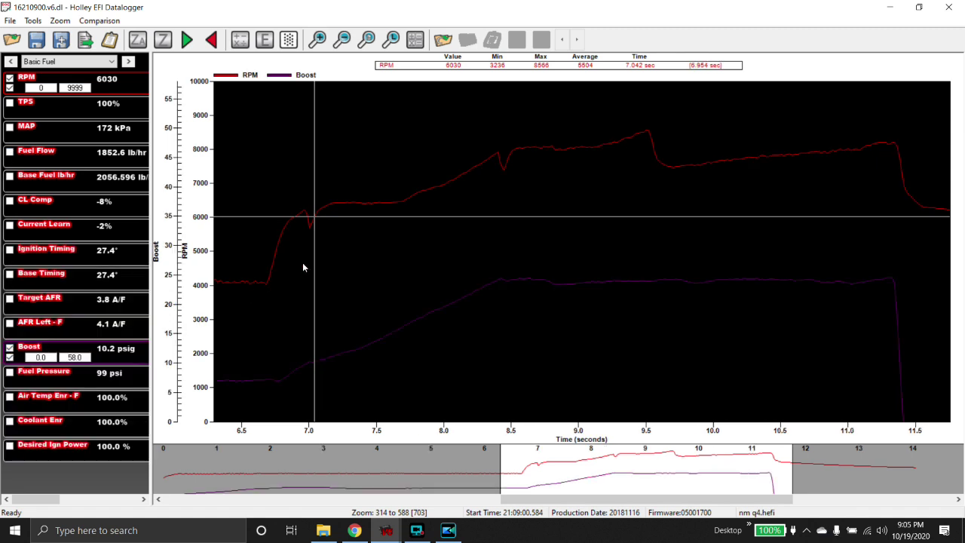
left_click(500, 254)
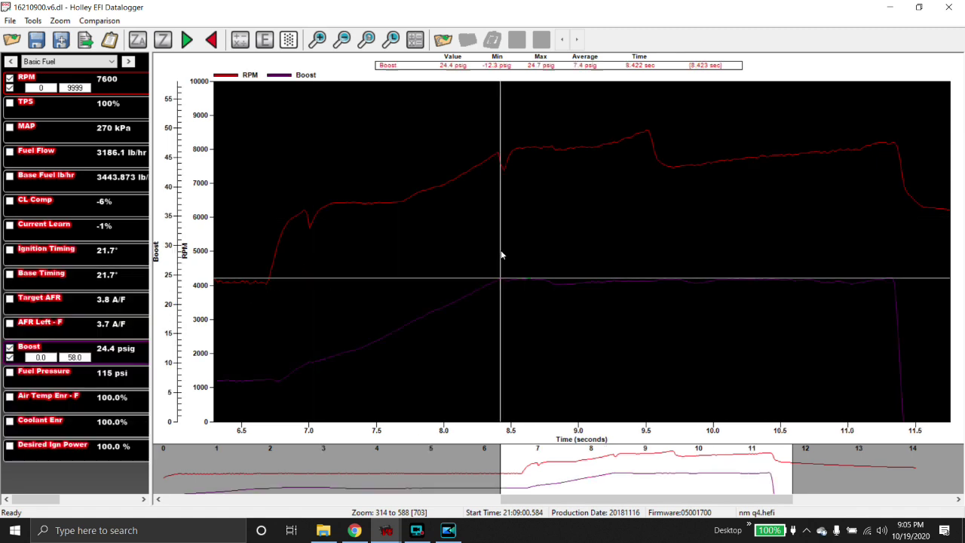
left_click(257, 231)
left_click(257, 227)
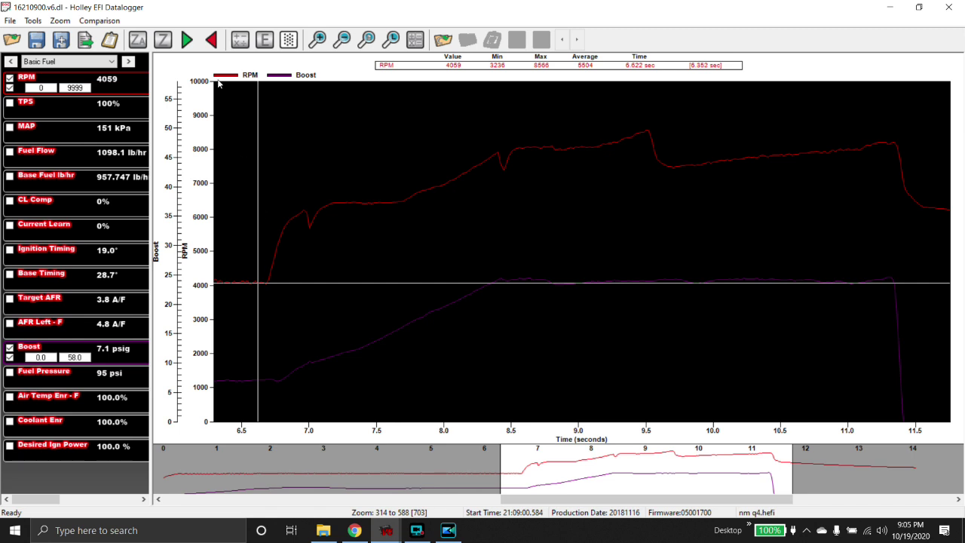
Open the AutoZero Datalog settings and bring up the channel choices for the zero condition
left_click(137, 40)
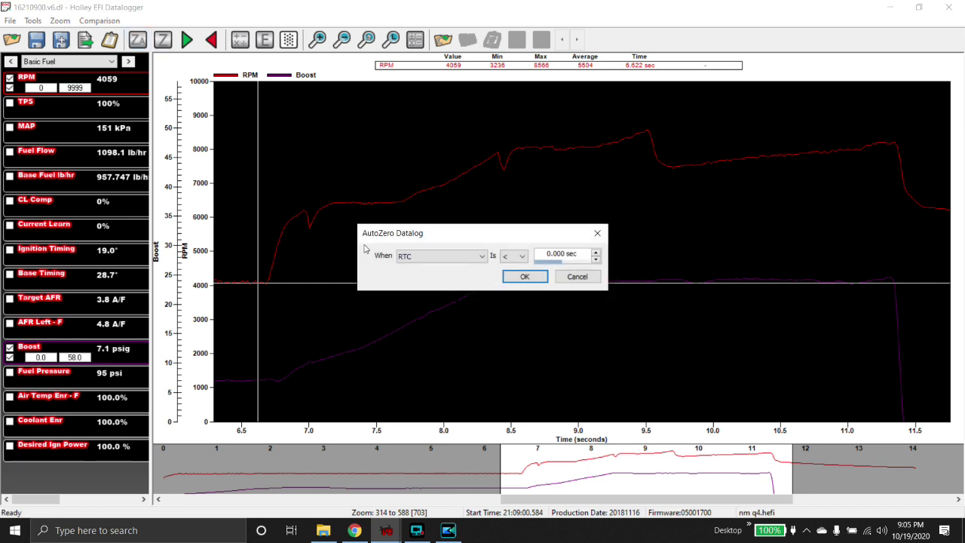
left_click(468, 256)
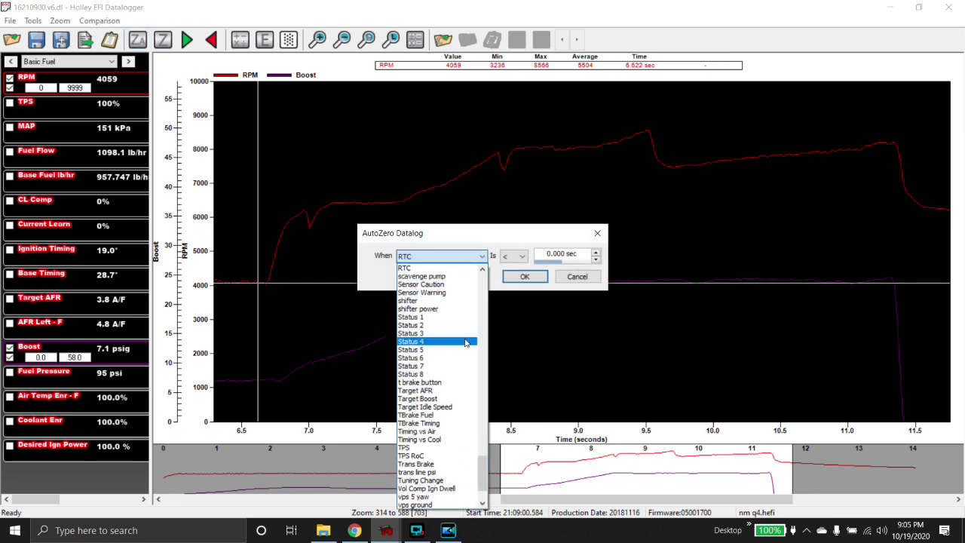